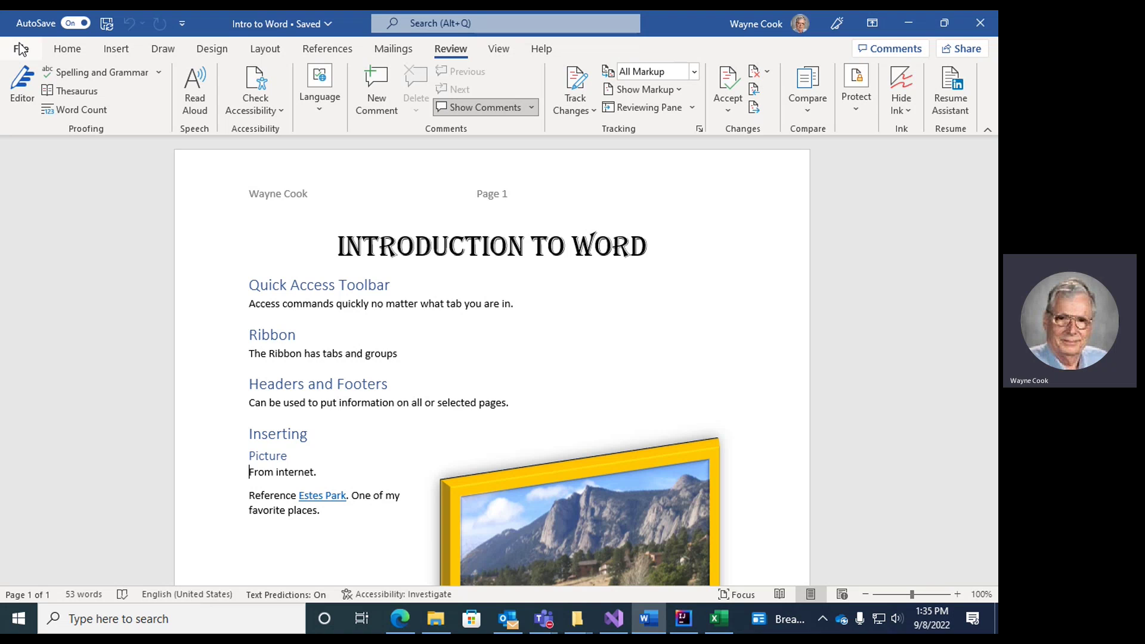
Step: Look through the ribbon's command groups in order, from Home through to Help
left_click(71, 51)
left_click(116, 51)
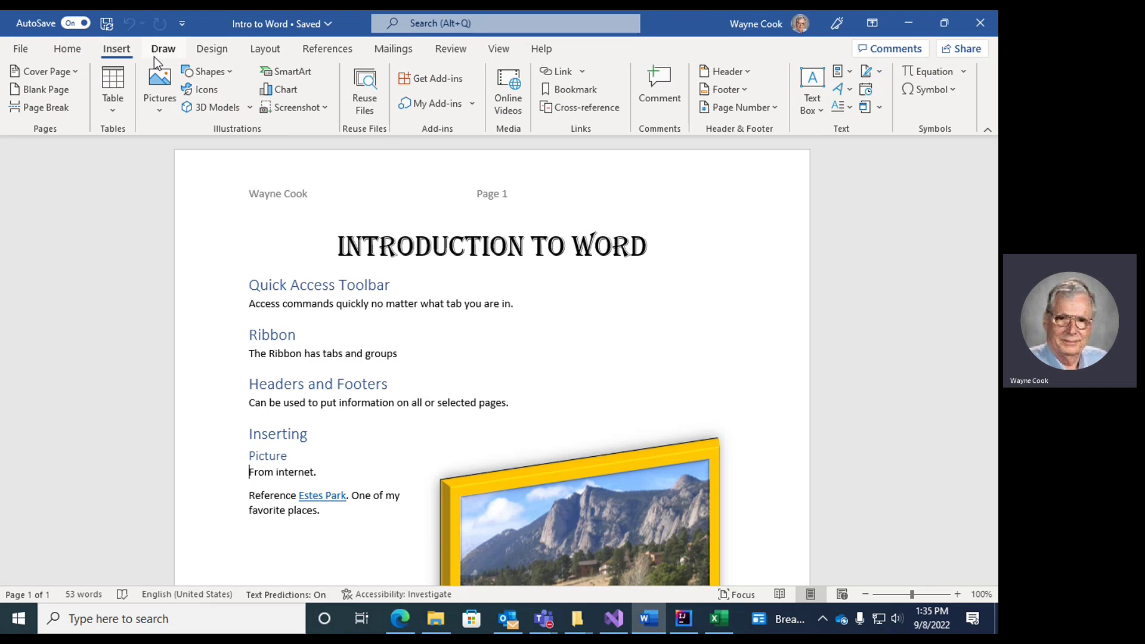
left_click(165, 51)
left_click(216, 51)
left_click(266, 49)
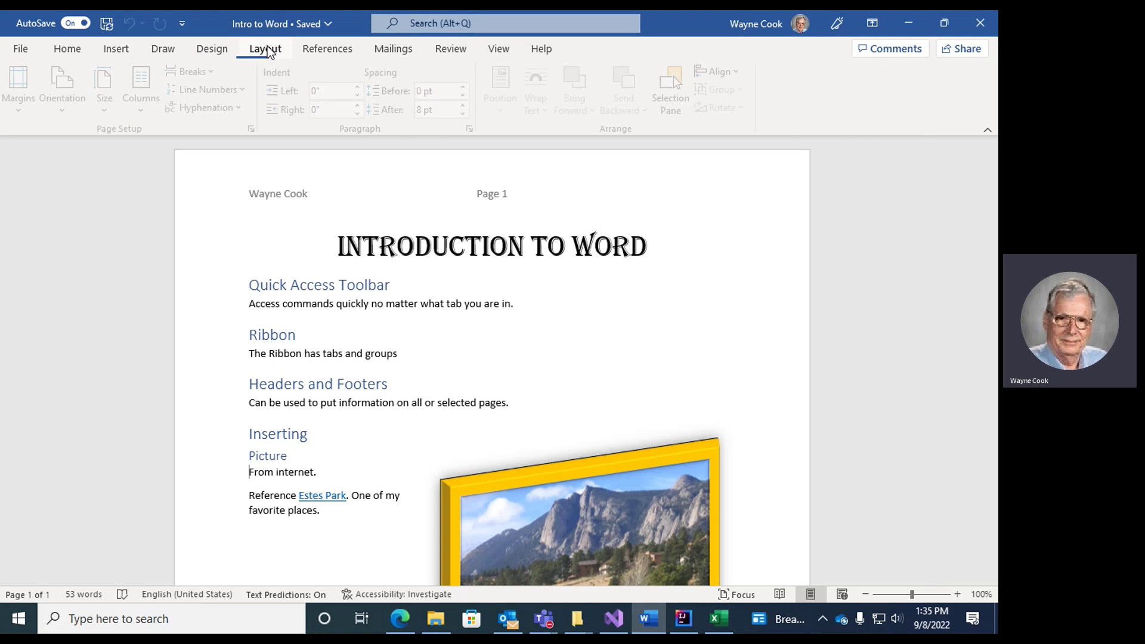
left_click(325, 50)
left_click(392, 46)
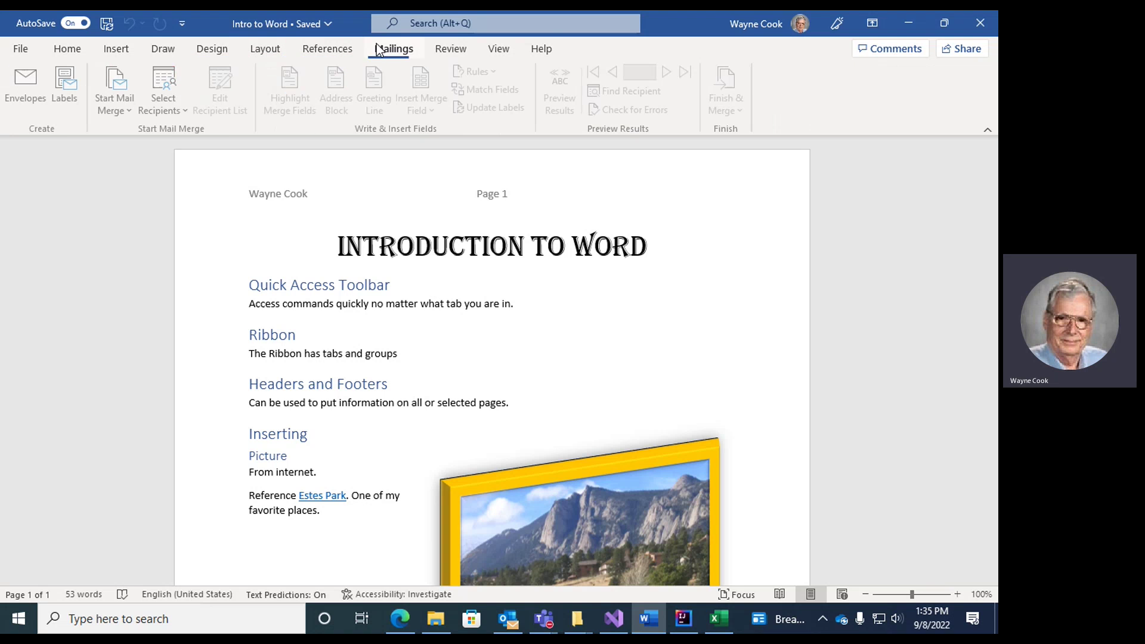
left_click(442, 50)
left_click(496, 49)
left_click(539, 51)
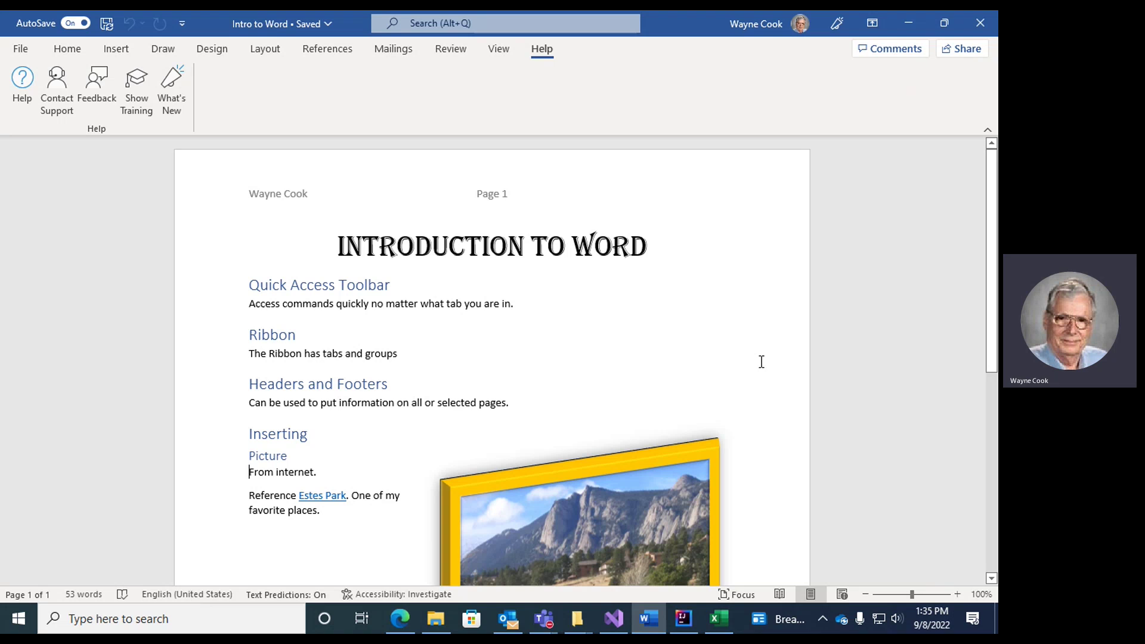
Step: Set the document's advanced properties: title "Word Document Example", category "Word" and keywords "Compat Mode"
left_click(22, 49)
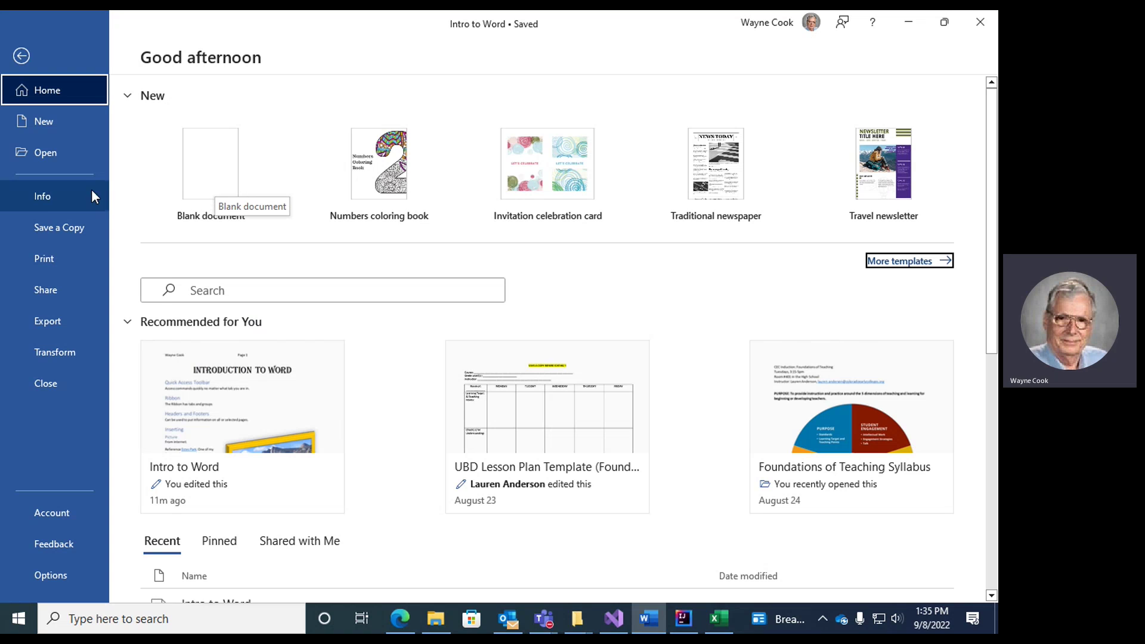
left_click(45, 195)
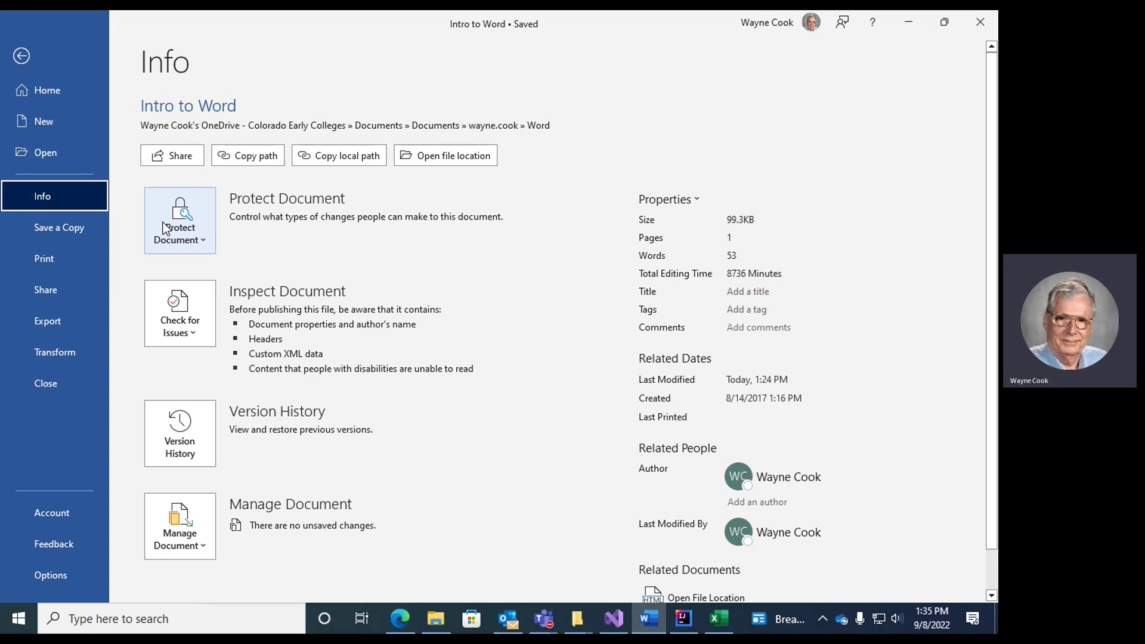
left_click(702, 200)
left_click(699, 227)
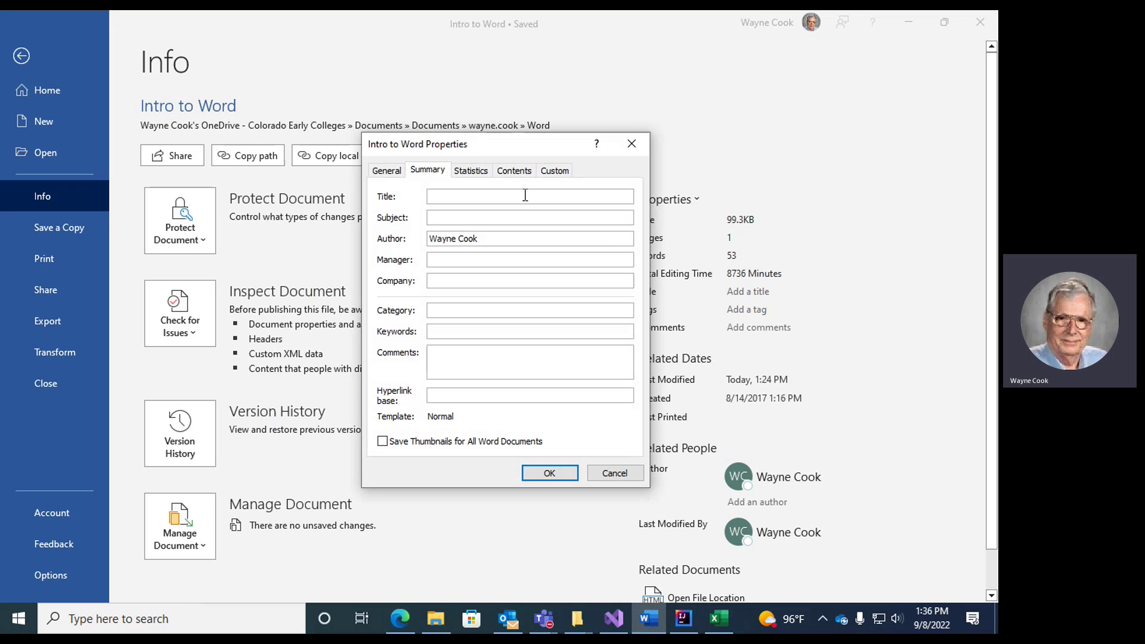
type("Word Document Example")
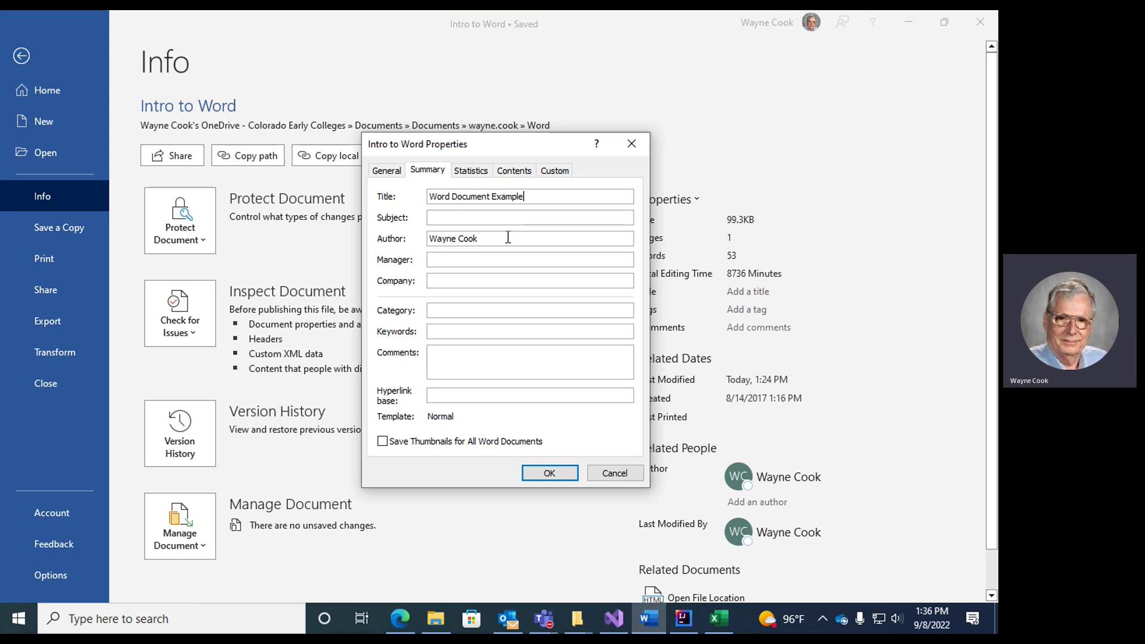
left_click(468, 309)
type("Word")
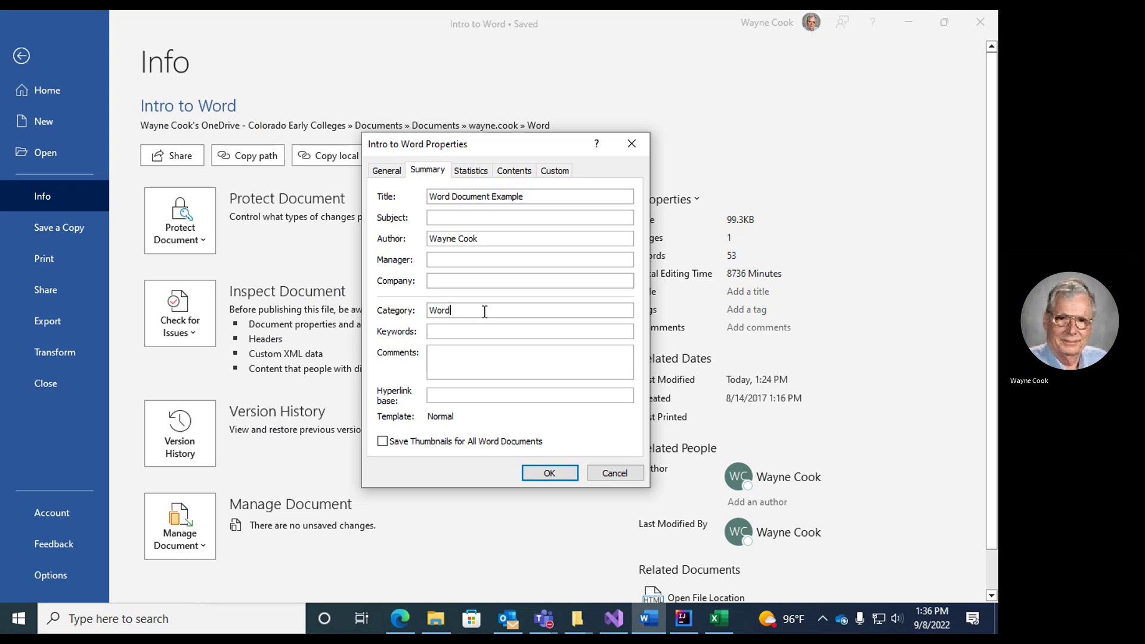
left_click(472, 331)
type("Compat Mode")
left_click(540, 473)
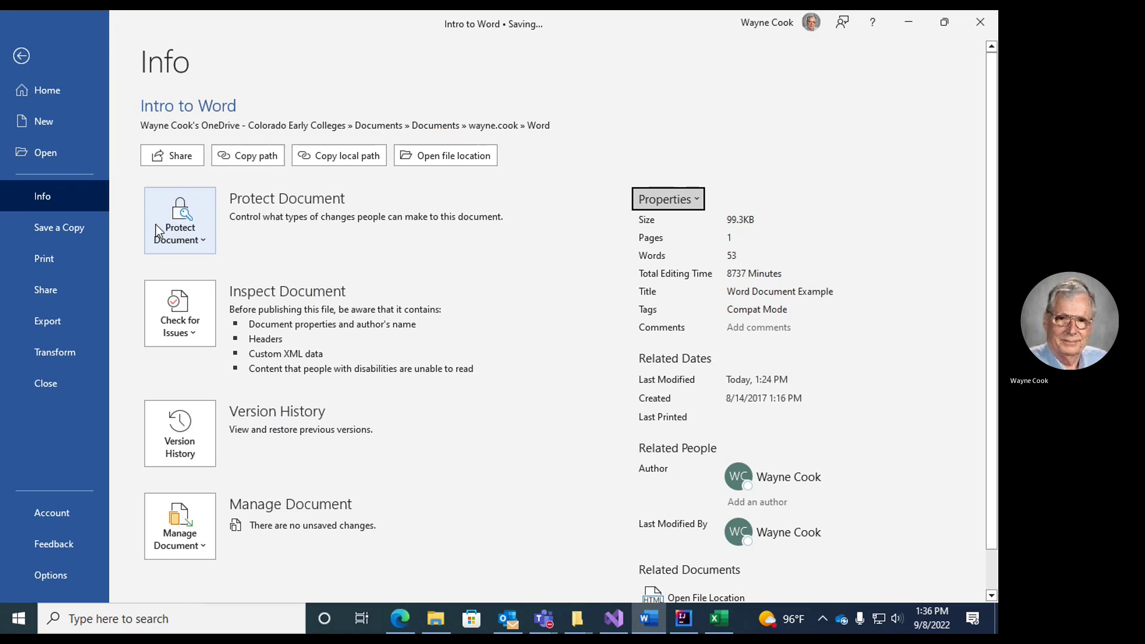
Step: Inspect the document for hidden properties and personal information with the default checks, and review the results without removing anything
left_click(44, 191)
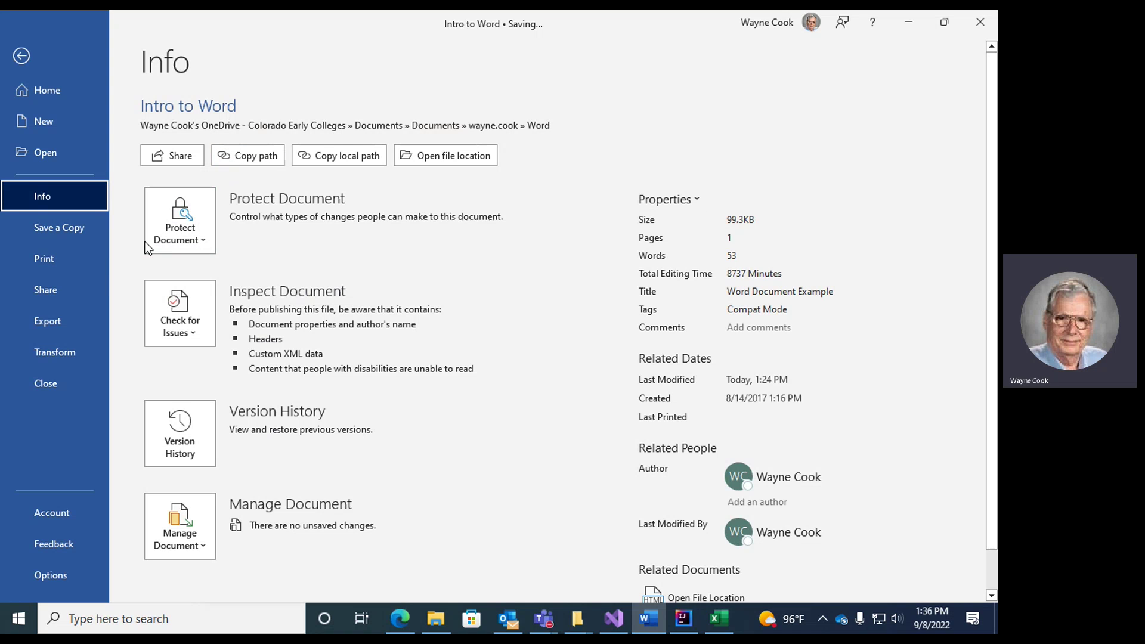
left_click(202, 324)
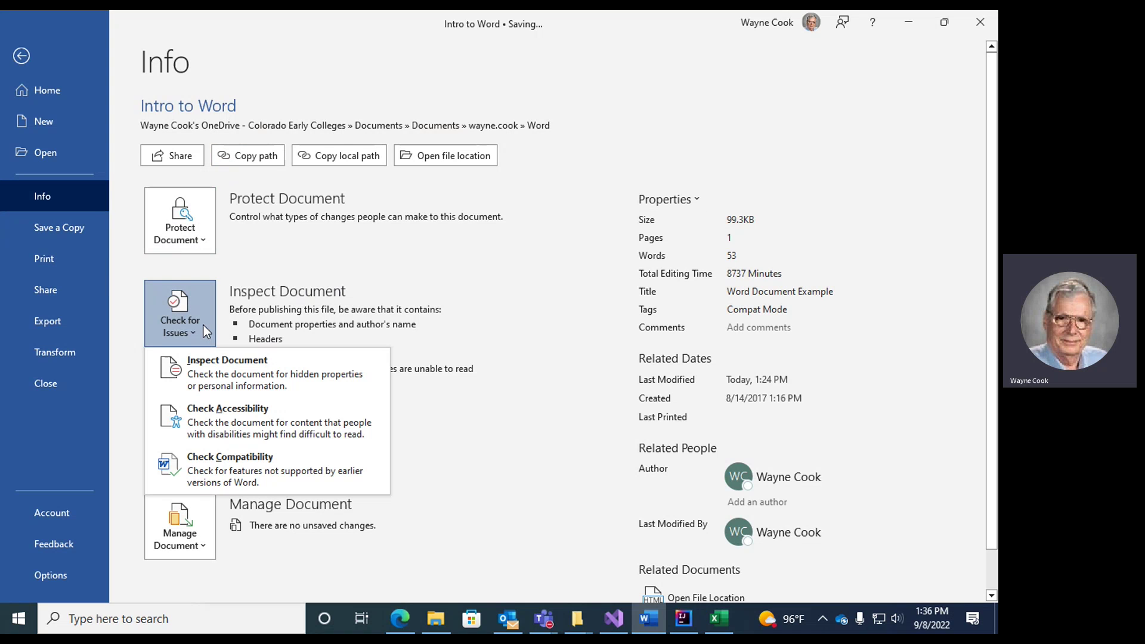
left_click(231, 367)
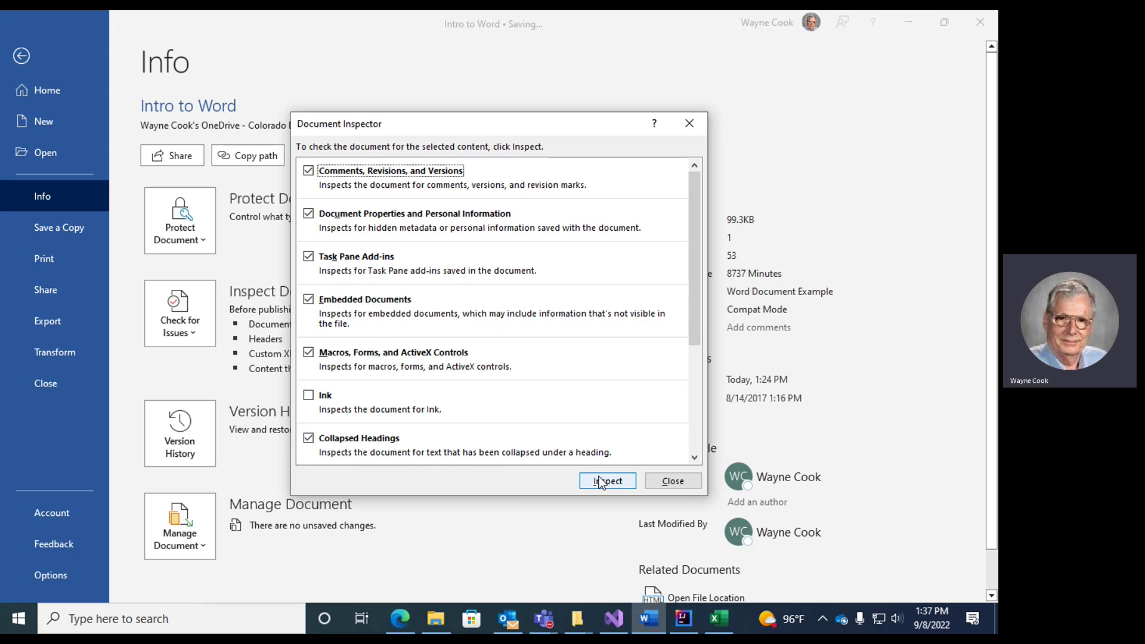
left_click(616, 484)
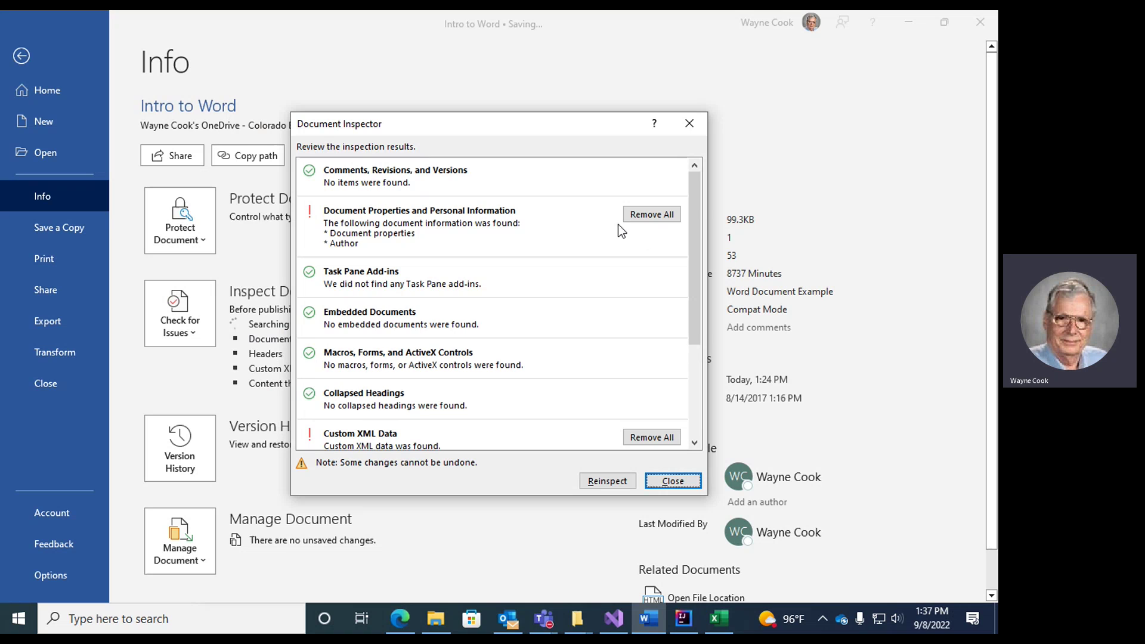
scroll(596, 217, "down", 5)
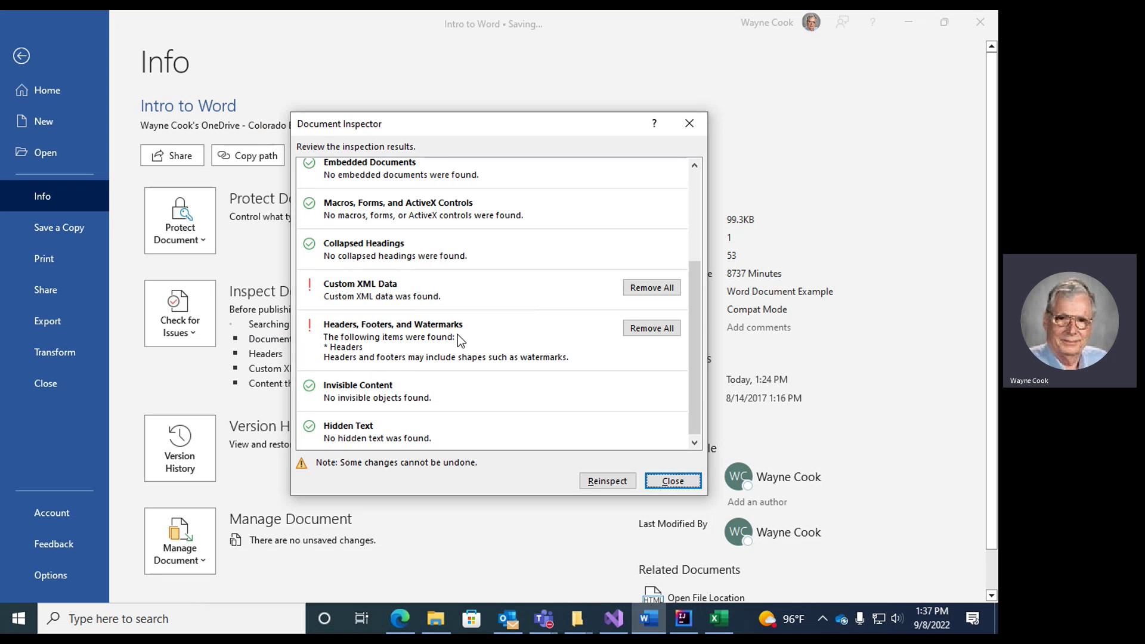
scroll(465, 316, "up", 3)
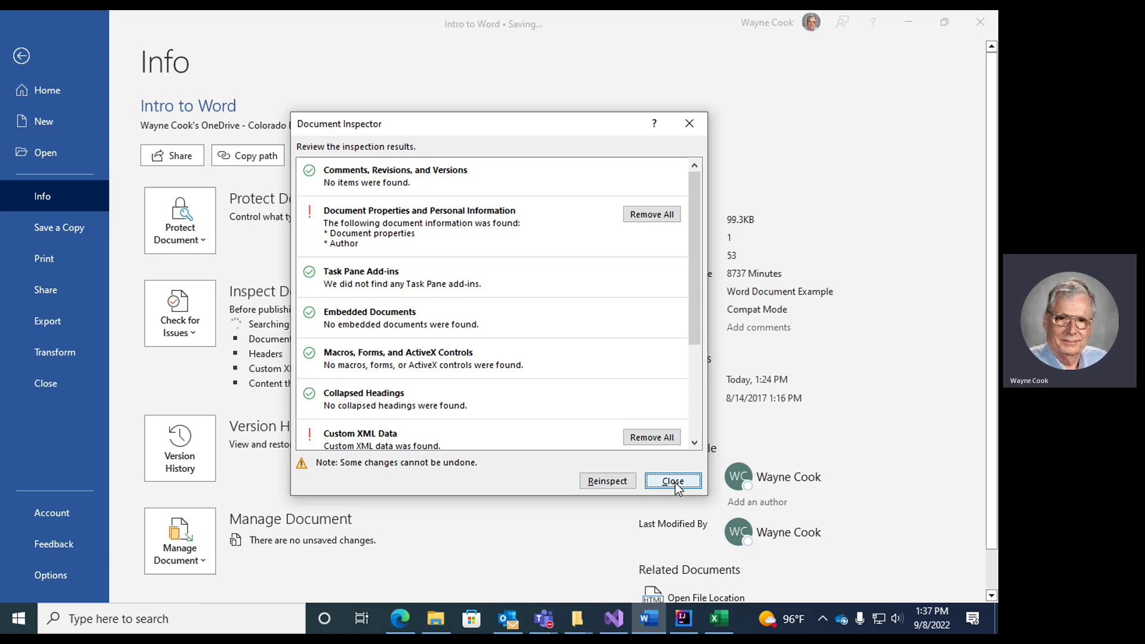
left_click(674, 482)
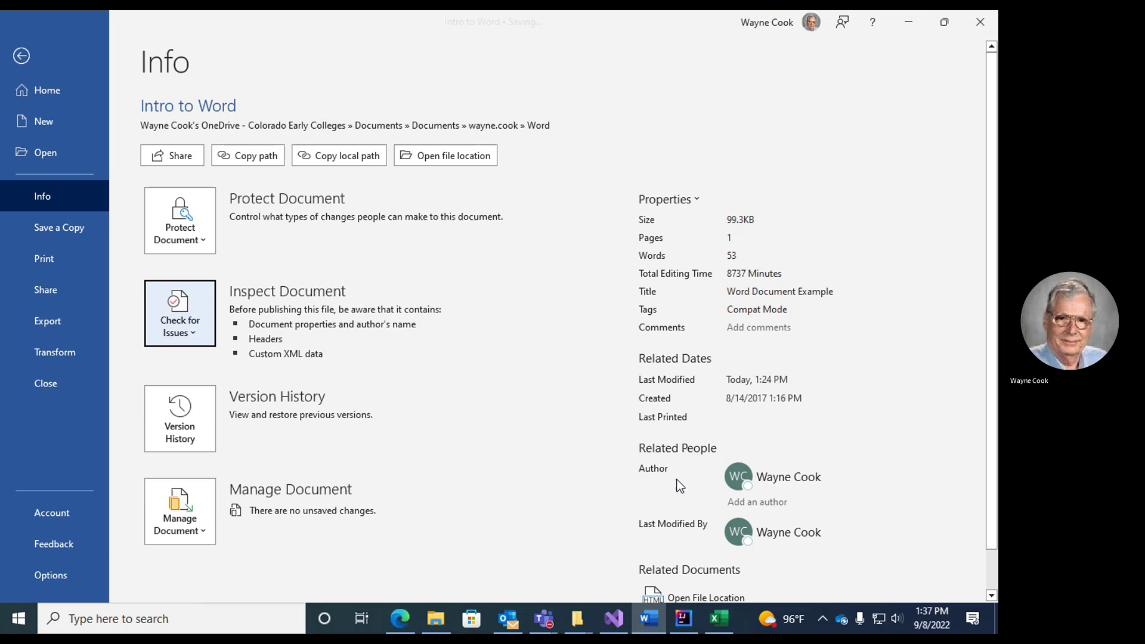
Step: Run the compatibility check against earlier Word versions and review its summary, version choices and option to check when saving
left_click(195, 317)
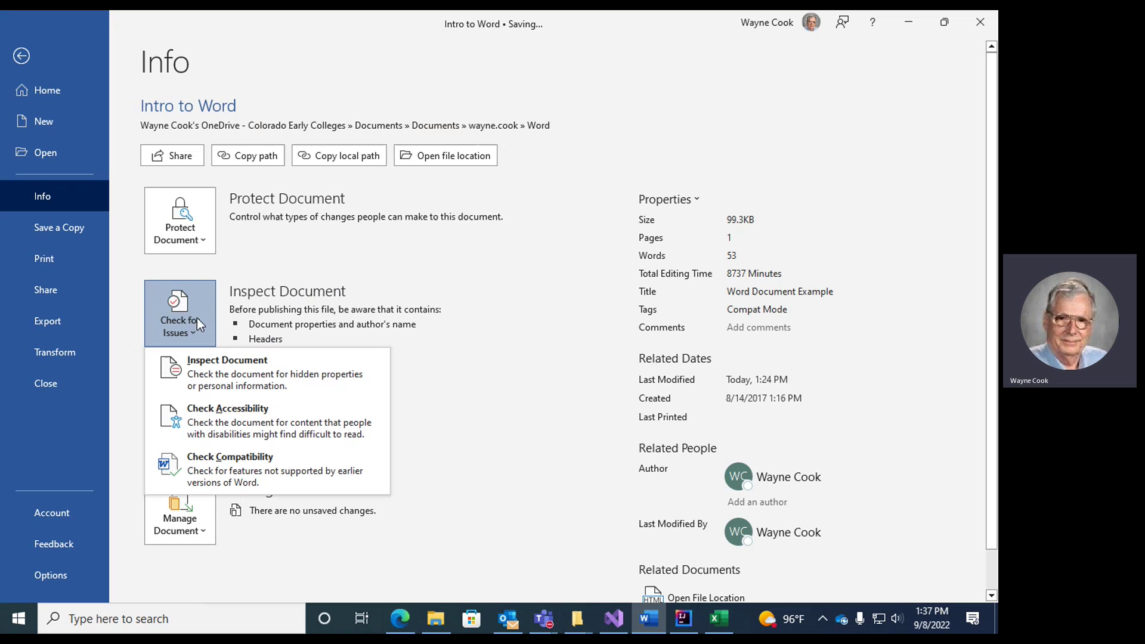
left_click(245, 463)
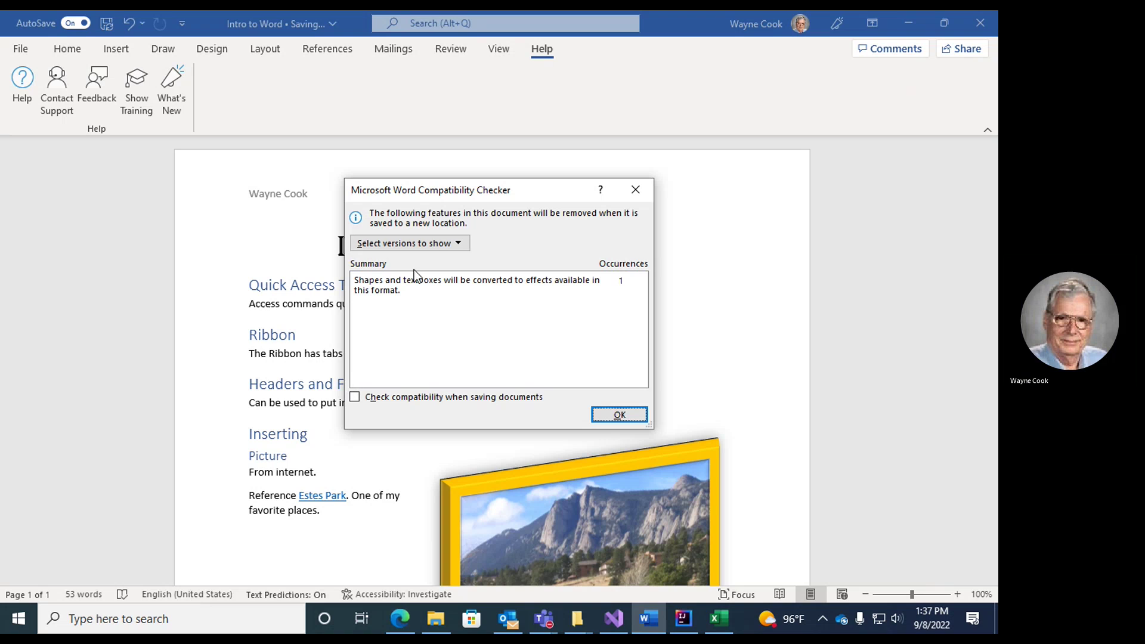
left_click(459, 244)
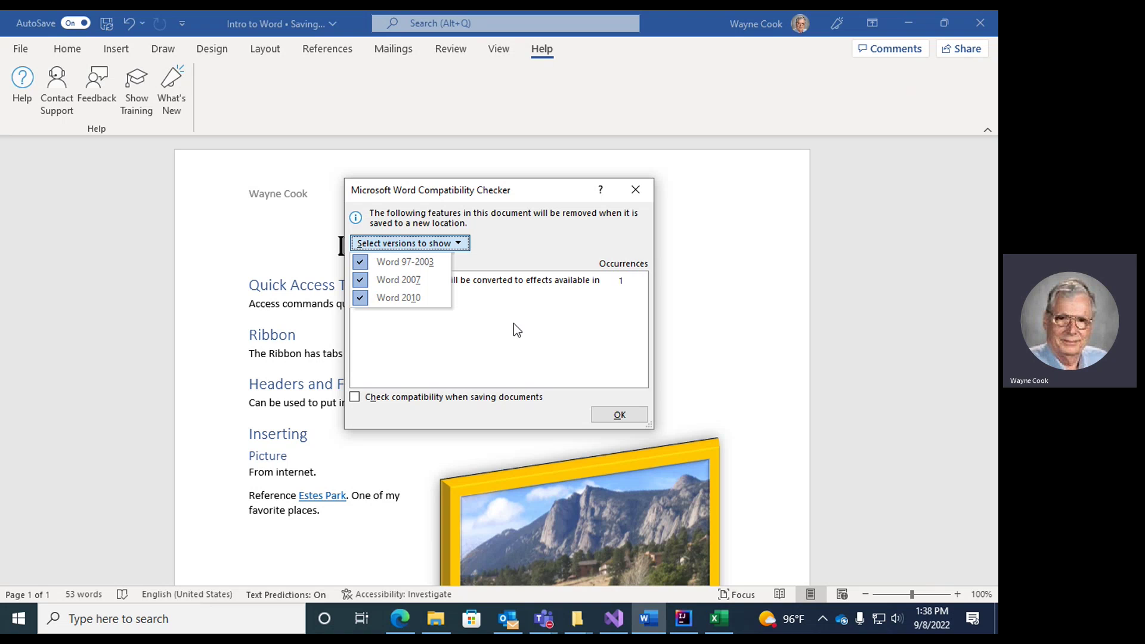
left_click(478, 356)
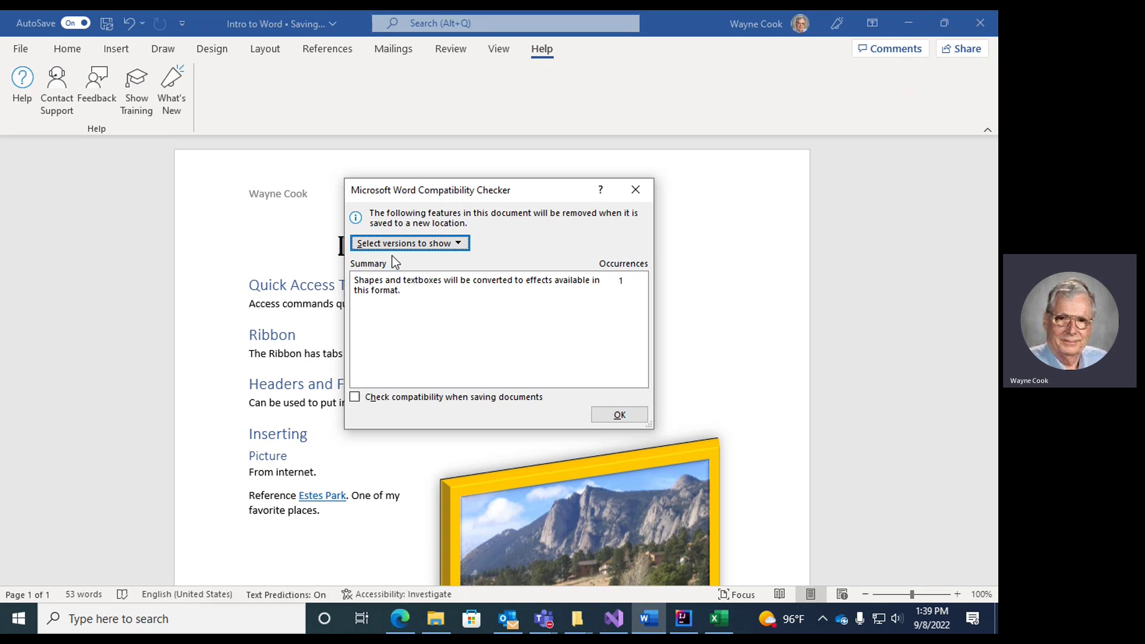
left_click(355, 397)
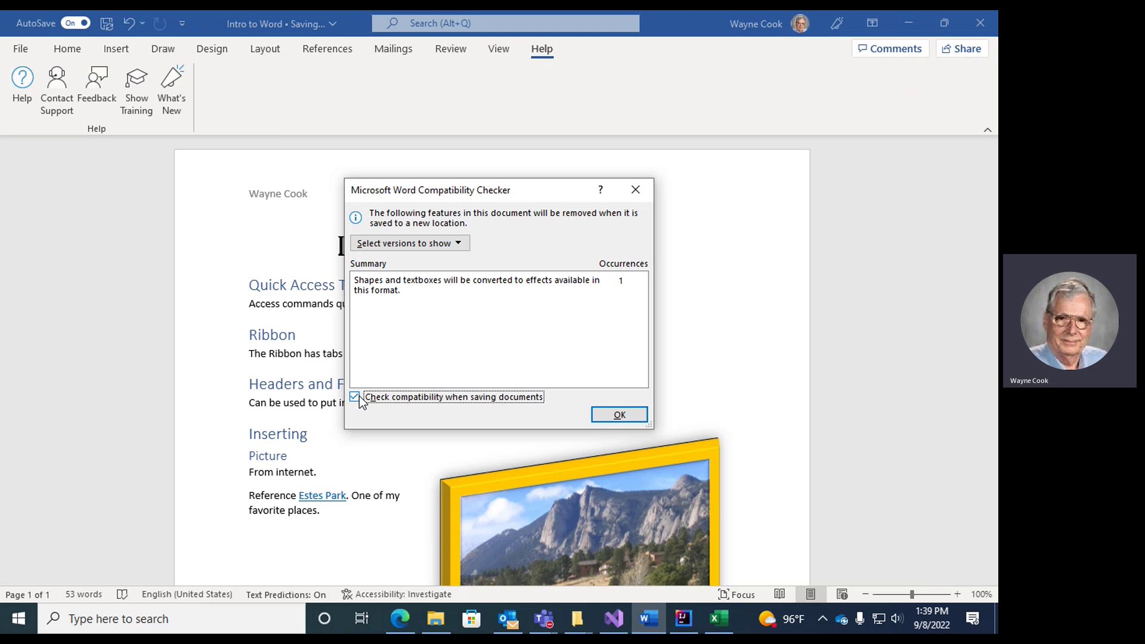
left_click(356, 398)
left_click(620, 418)
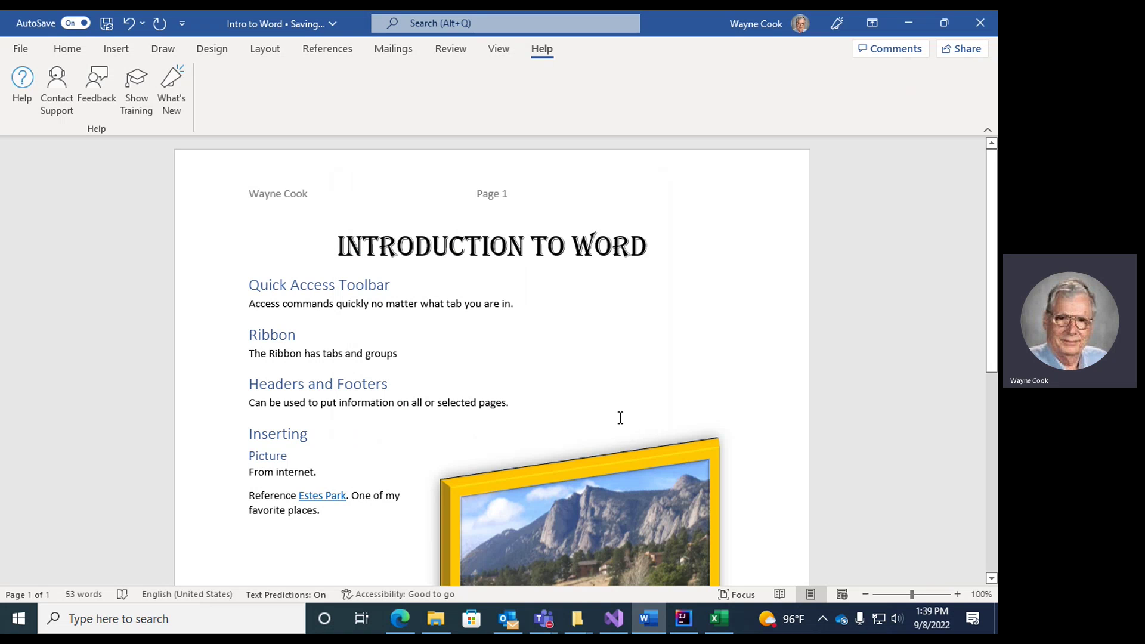
Step: Show the document's version history with its previously saved versions
left_click(26, 48)
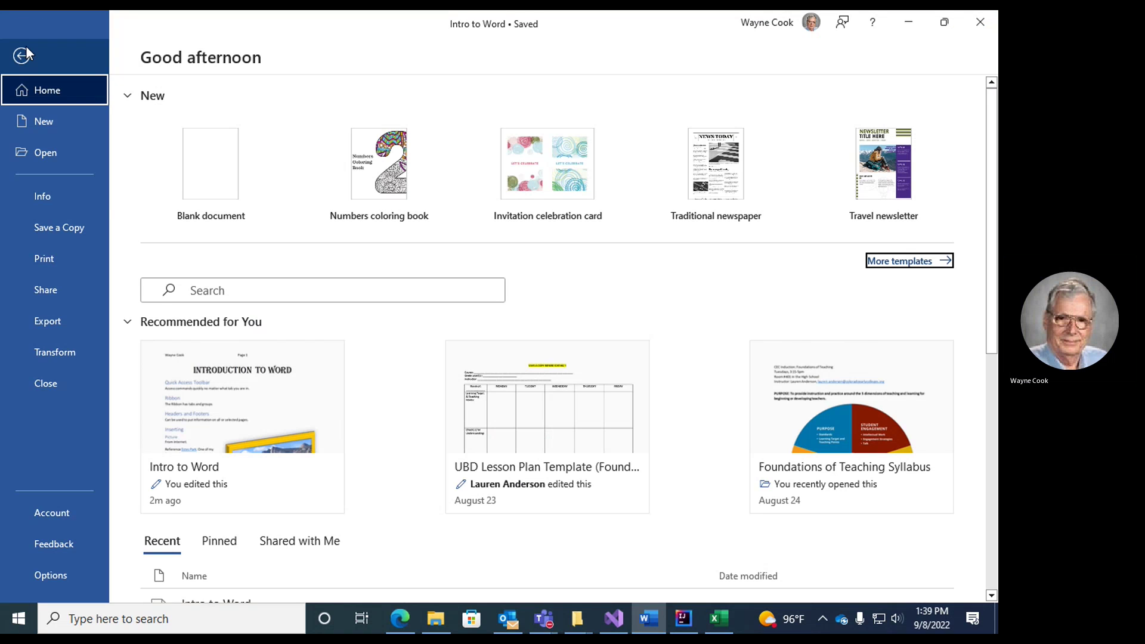
left_click(39, 198)
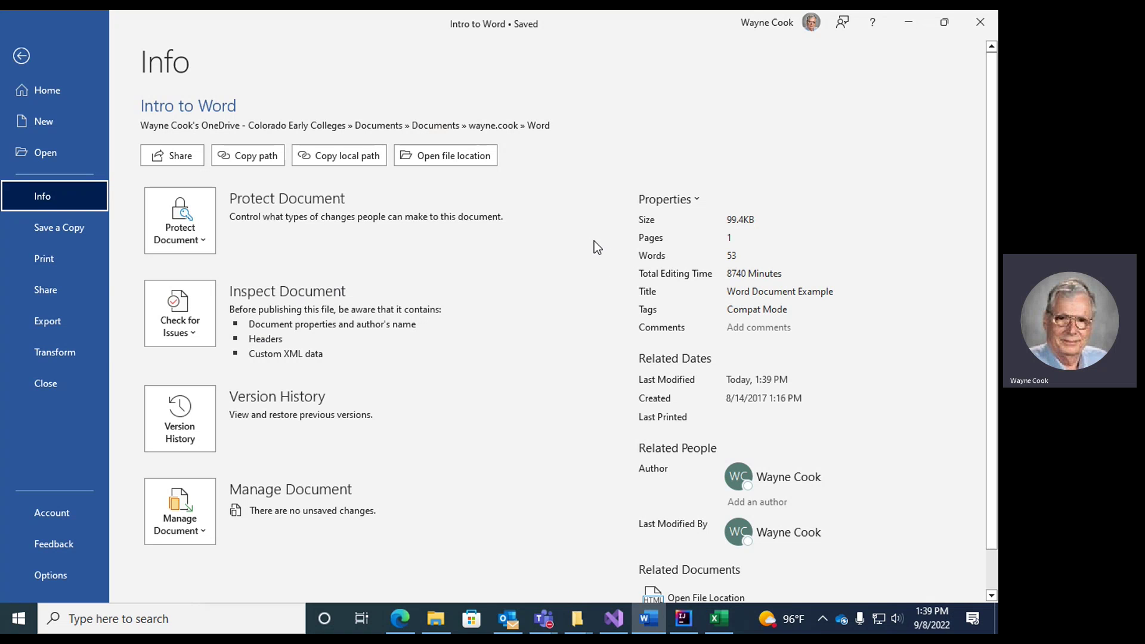
scroll(427, 246, "down", 1)
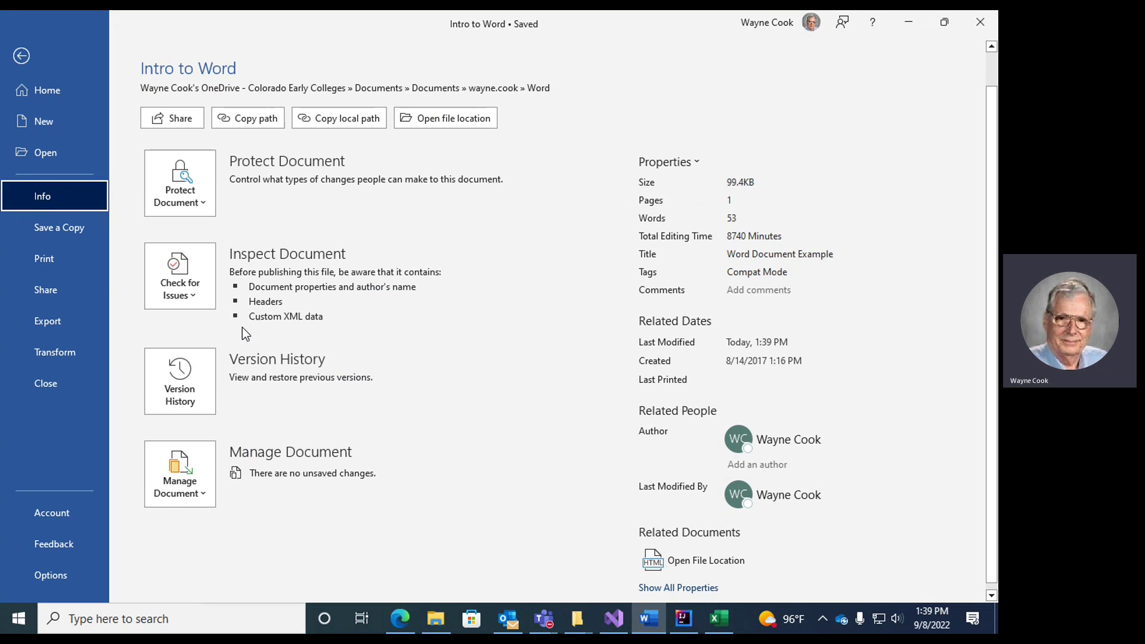
left_click(195, 364)
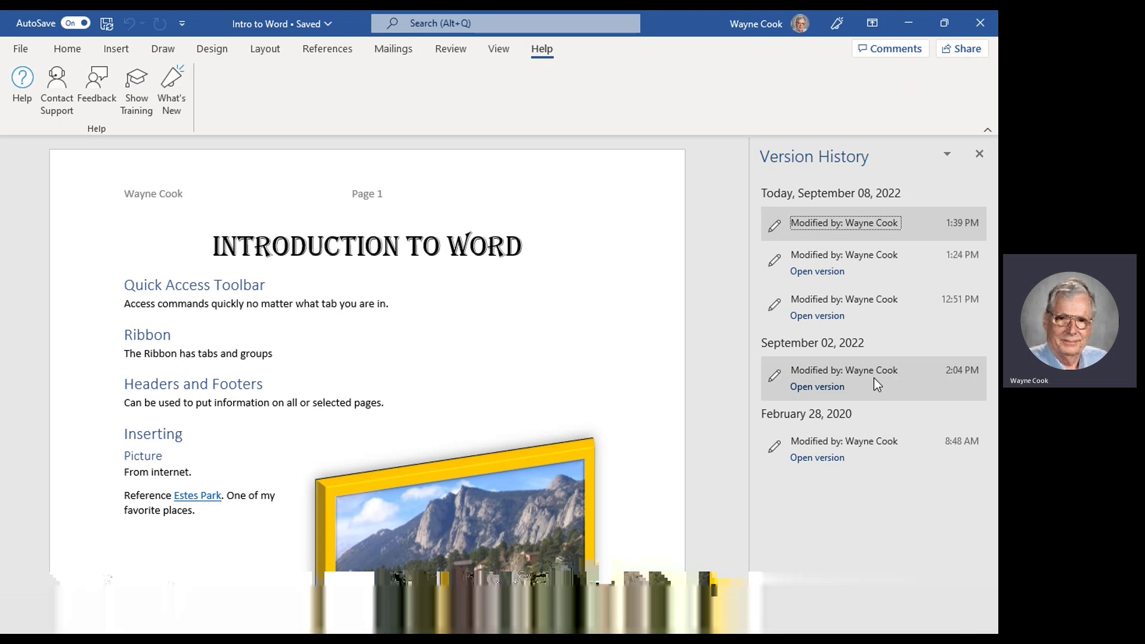
Step: View the Manage Document options for checking out the file and recovering unsaved documents
left_click(22, 50)
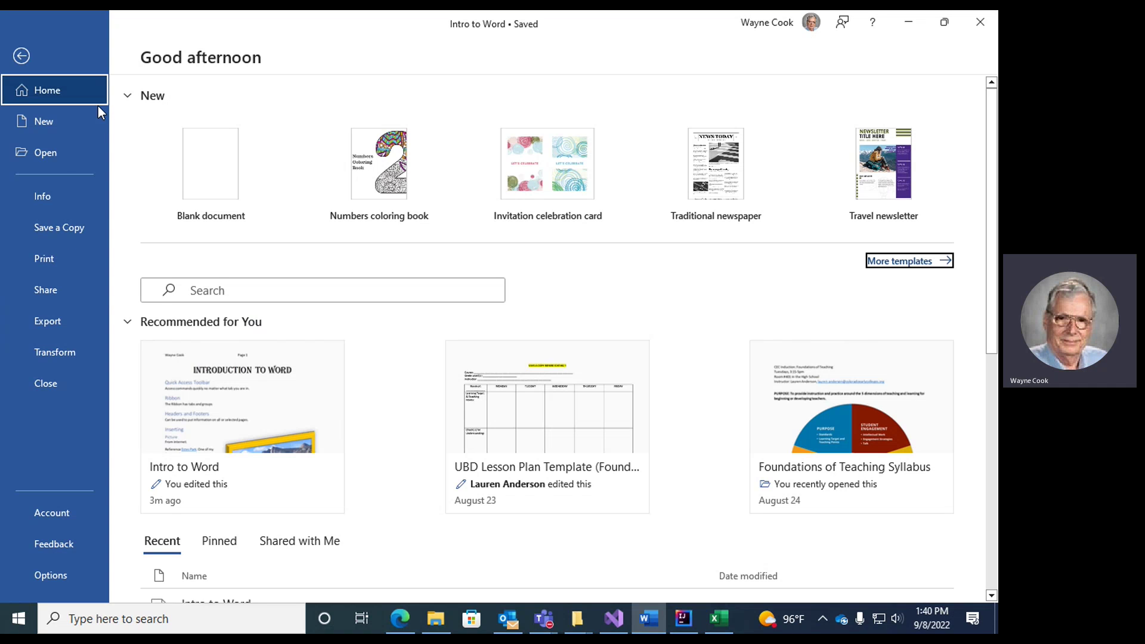
left_click(44, 194)
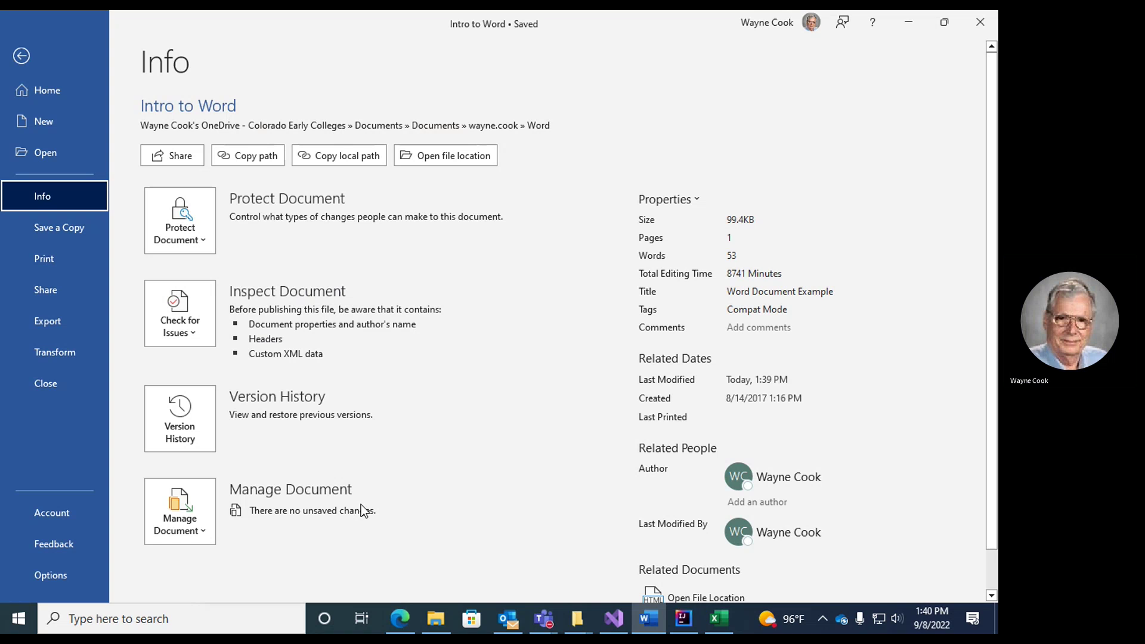
left_click(190, 512)
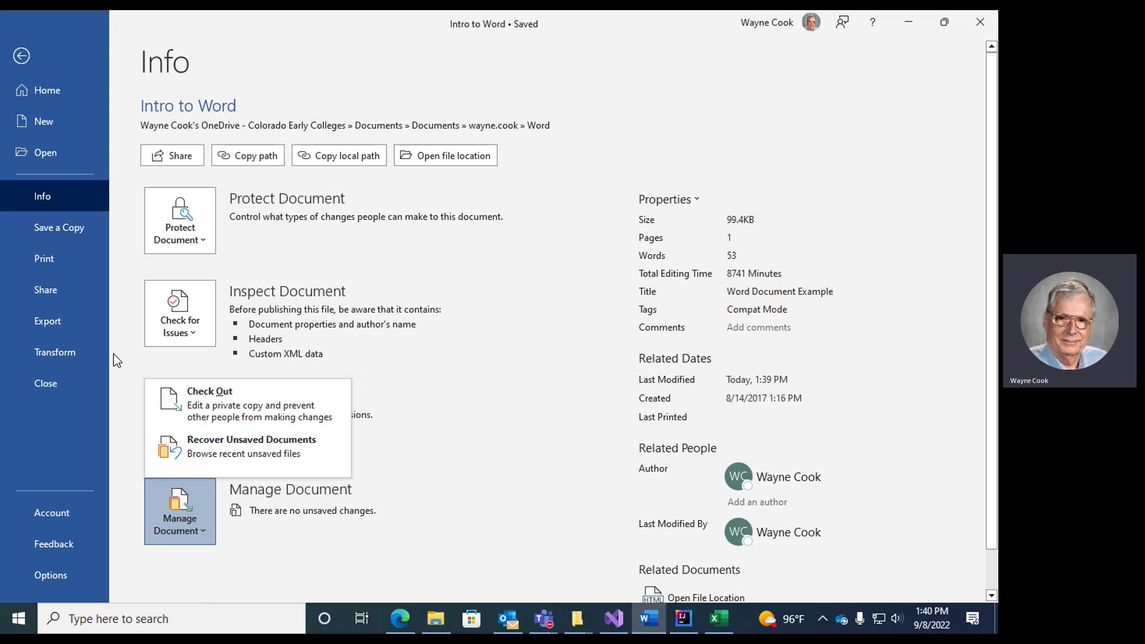
left_click(553, 620)
left_click(732, 525)
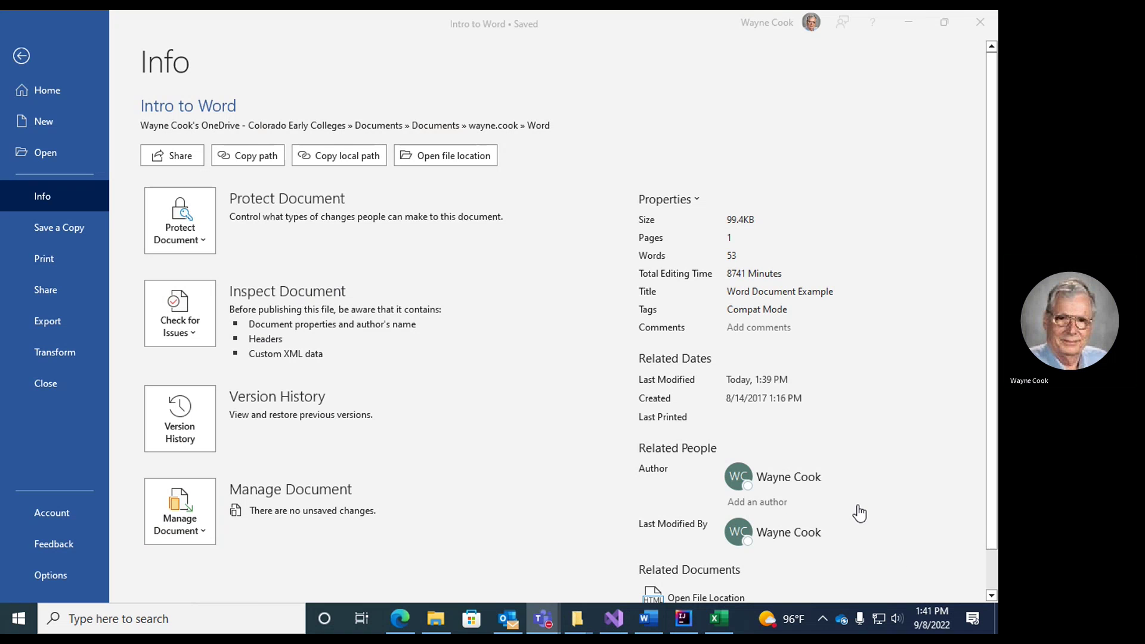
left_click(916, 572)
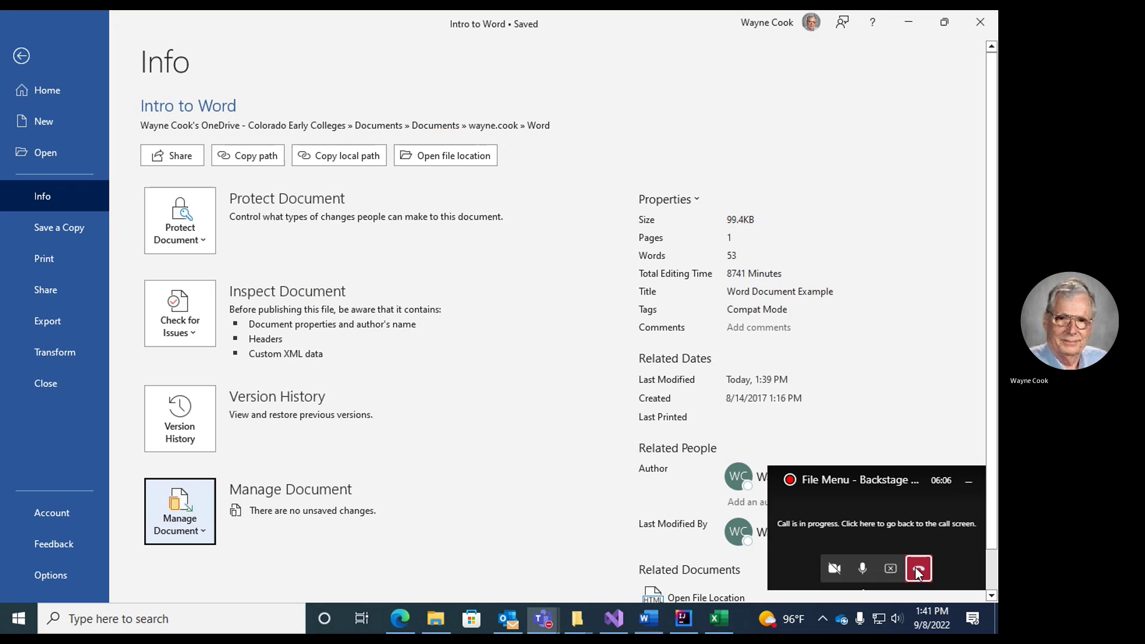